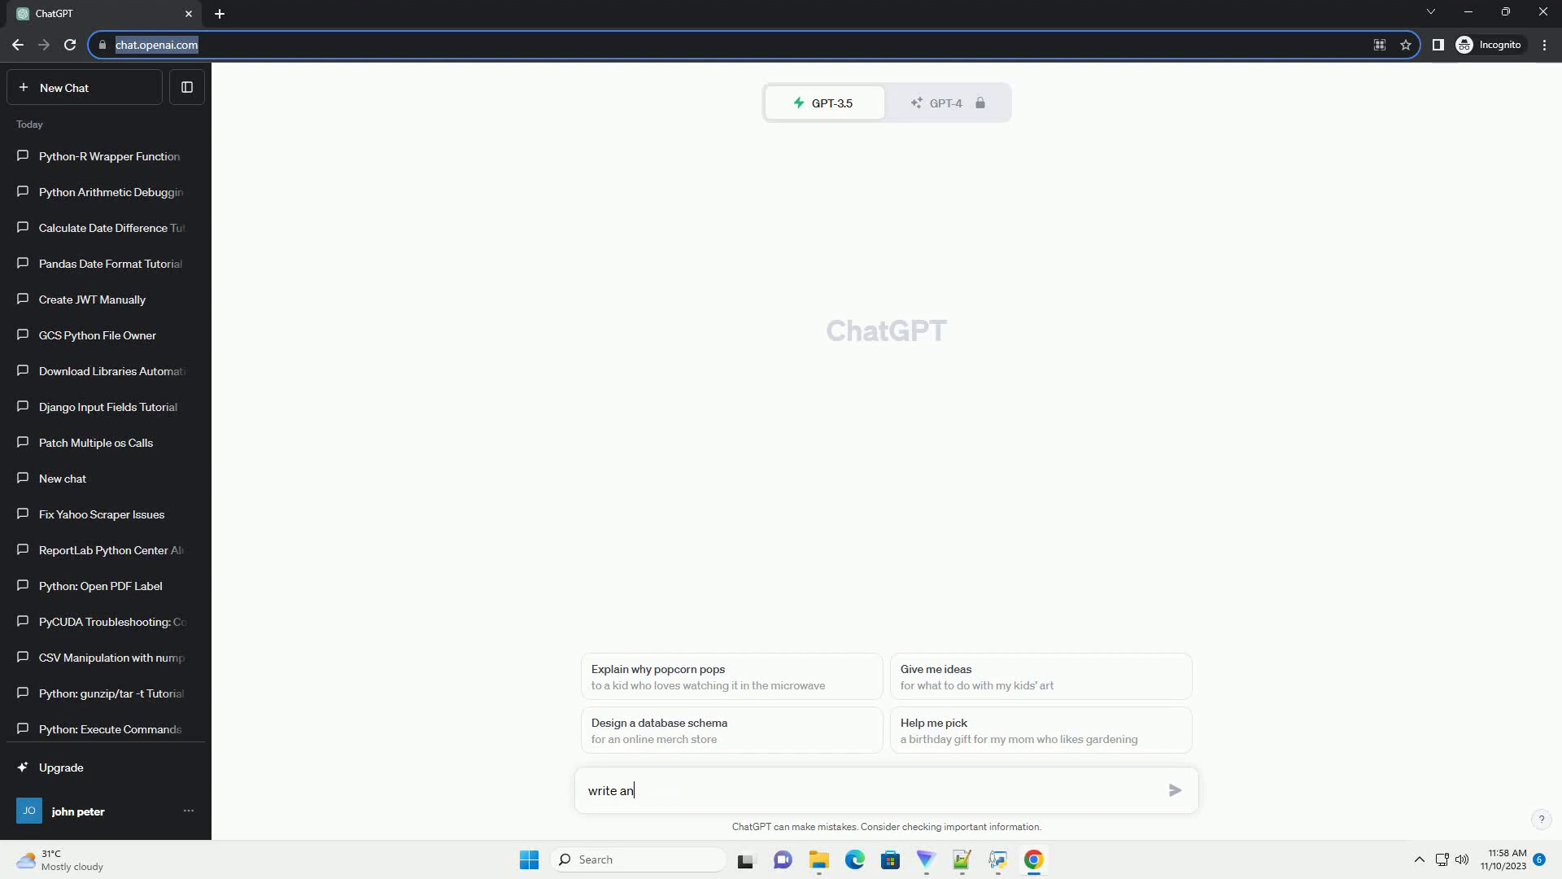
pyautogui.write('informative tutorial about How to explore different parameter values in Python to maximise a value returned by a function with code example')
# - Send the prompt asking for a Python tutorial on maximising a function by exploring parameter values
pyautogui.press('Return')
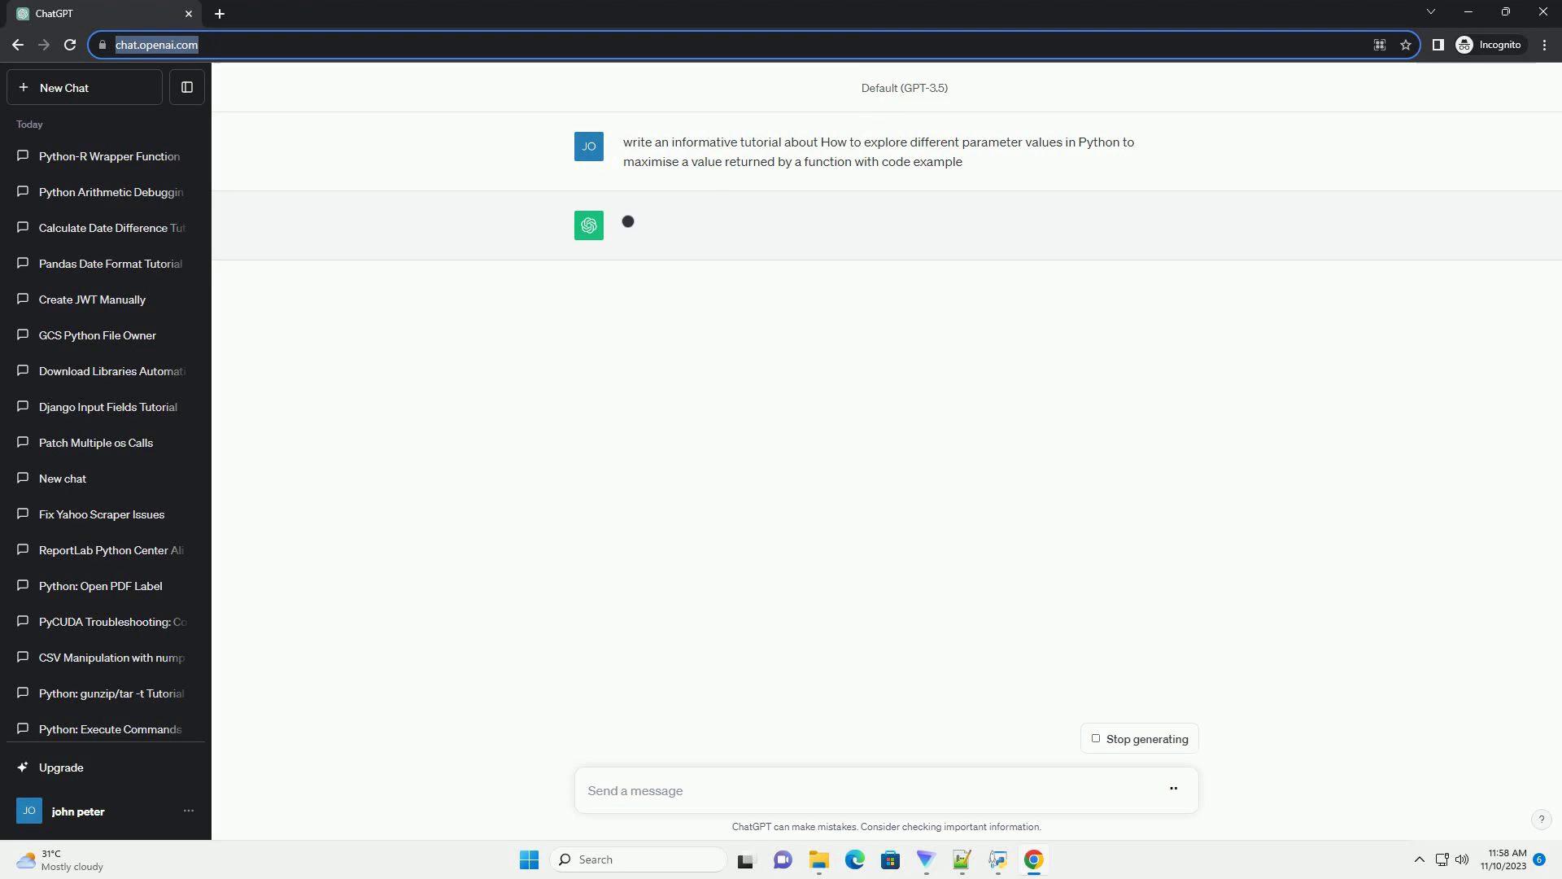